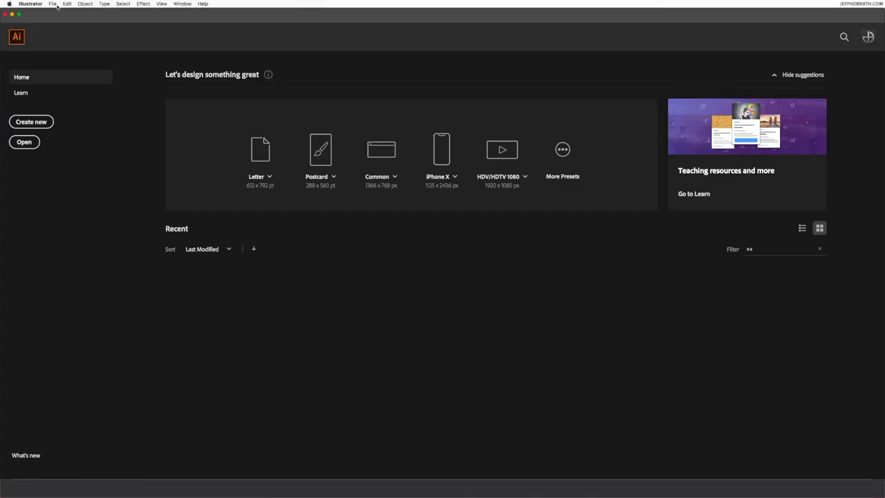
Create a new 5000 × 5000 pt CMYK Print document
left_click(54, 4)
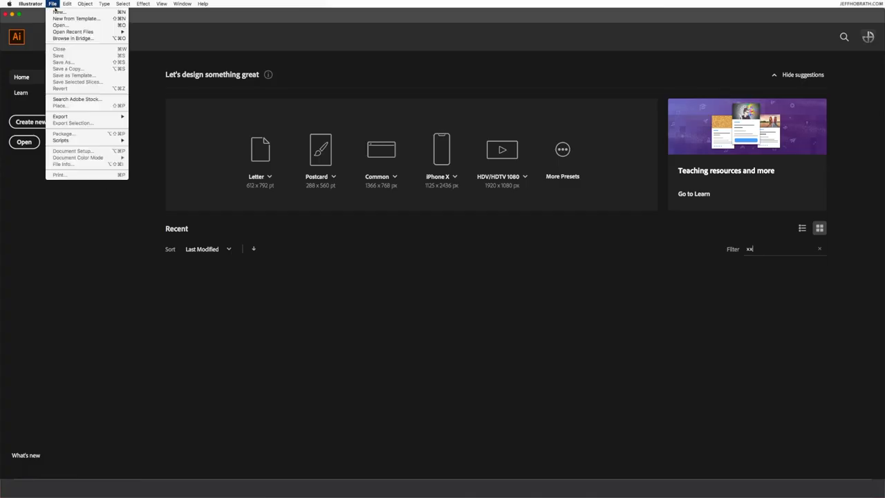
left_click(69, 17)
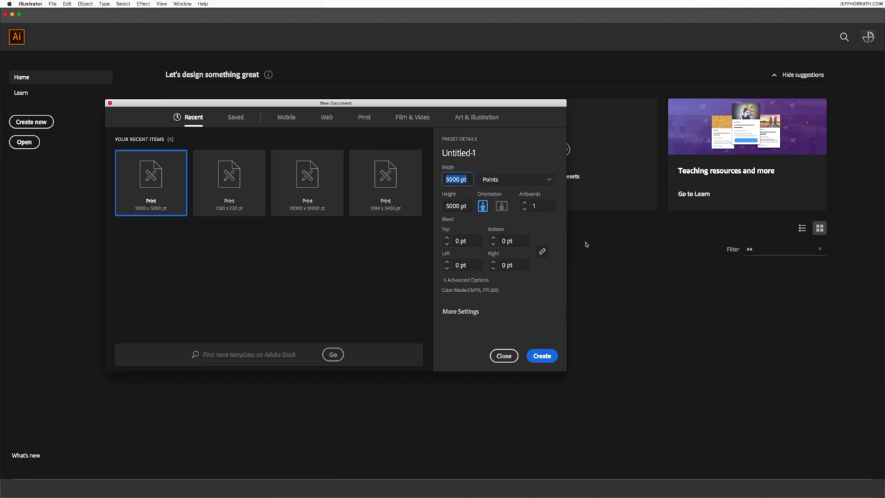
left_click(543, 355)
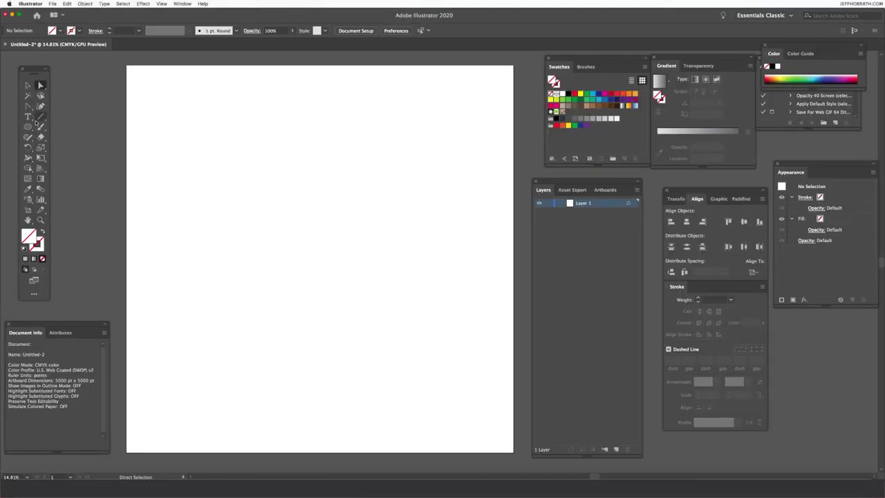
Turn a squashed ellipse into a grey pointed lens and draw a circle centred on it
left_click_drag(319, 258, 391, 353)
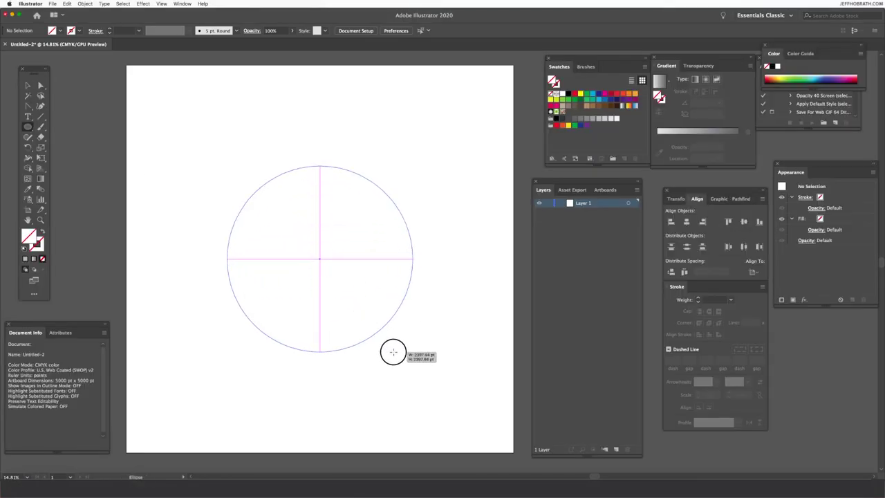
left_click_drag(318, 163, 318, 238)
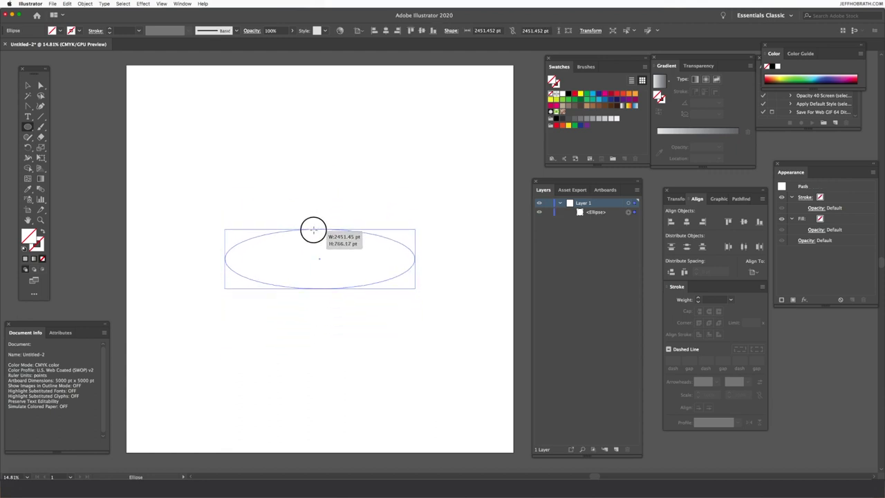
left_click(29, 107)
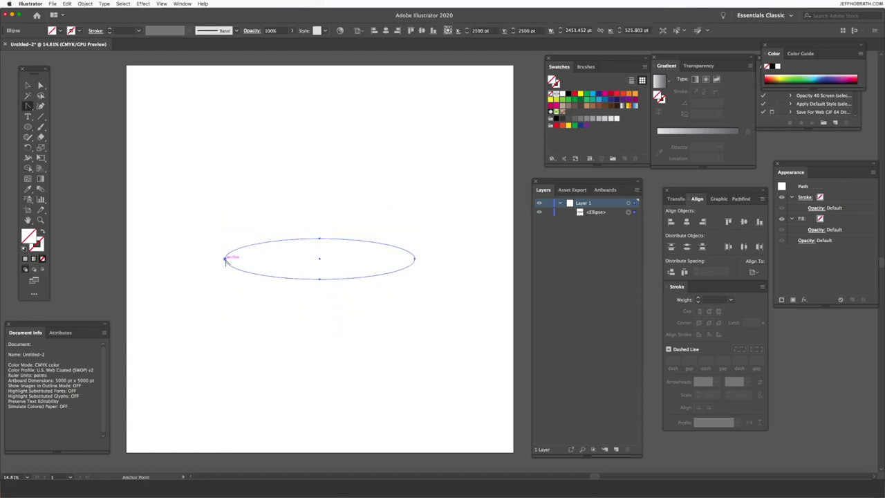
left_click(225, 259)
left_click(415, 259)
left_click(593, 119)
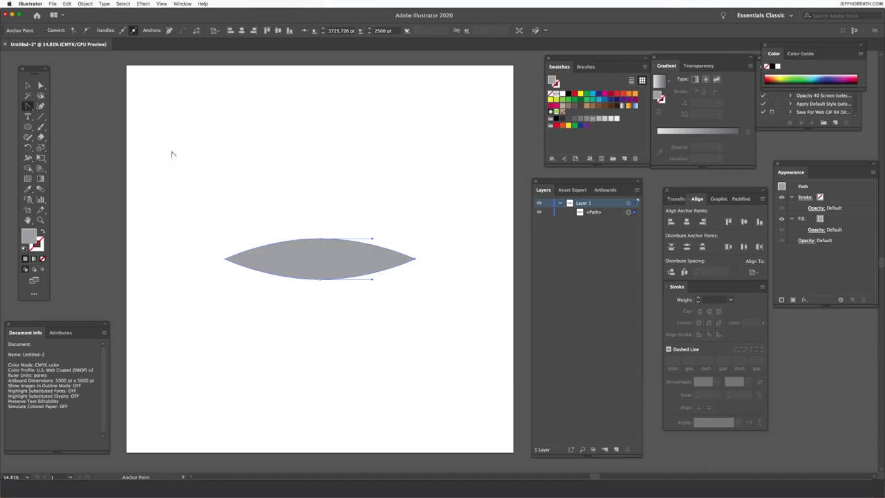
left_click_drag(319, 259, 350, 289)
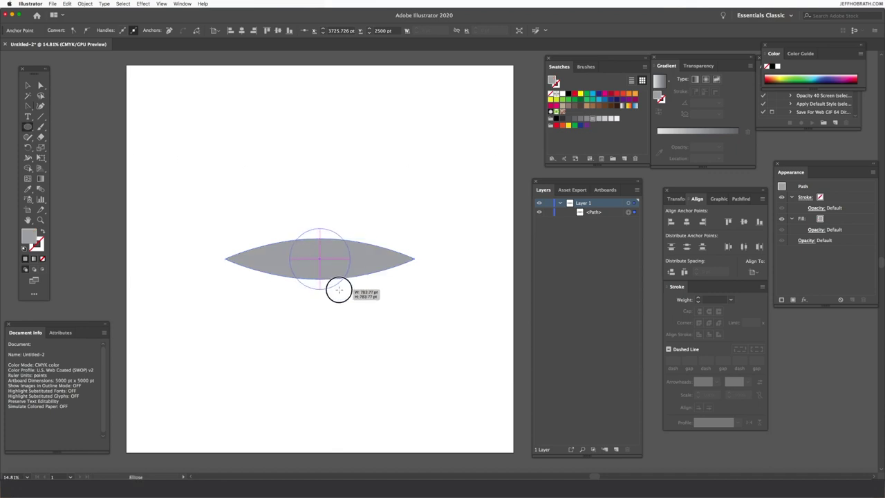
Unite the lens and circle, then add a -100 pt inward offset copy
key("a")
key("ctrl+a")
left_click(740, 198)
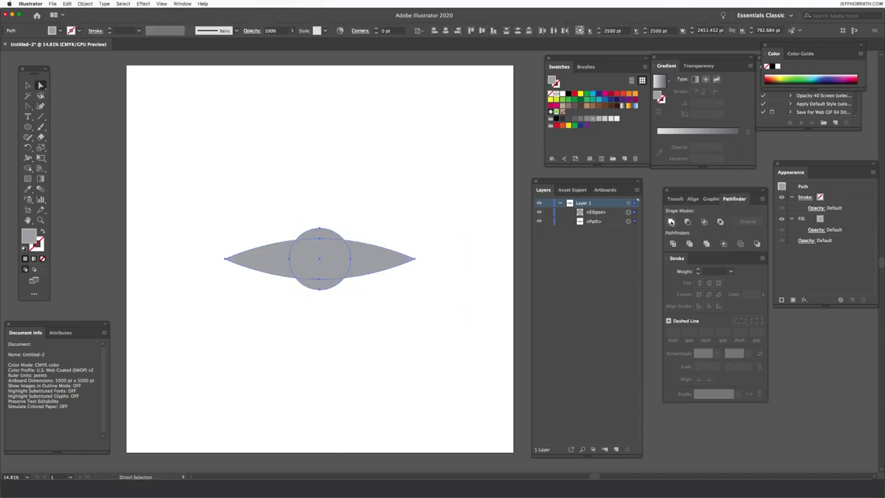
left_click(671, 221)
left_click(85, 3)
left_click(172, 177)
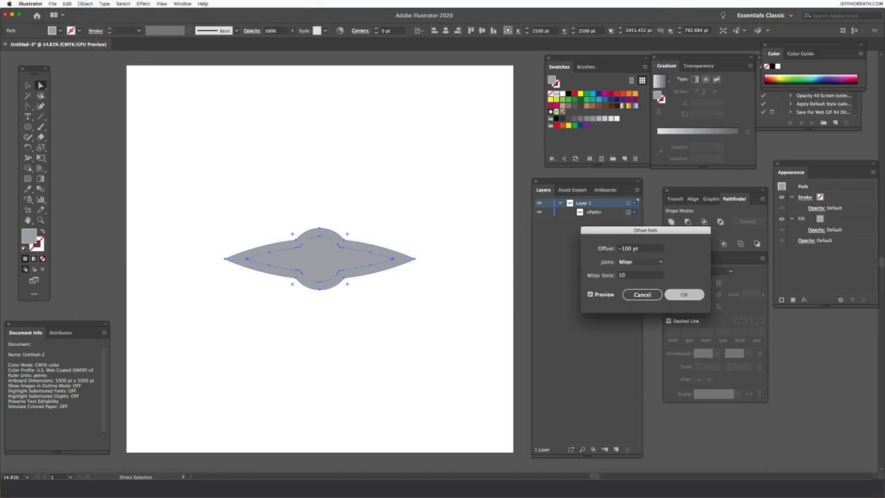
left_click(669, 292)
Divide the outline with a rectangle, delete the top piece and make the lower edge black
left_click_drag(27, 126, 69, 124)
left_click_drag(182, 166, 447, 258)
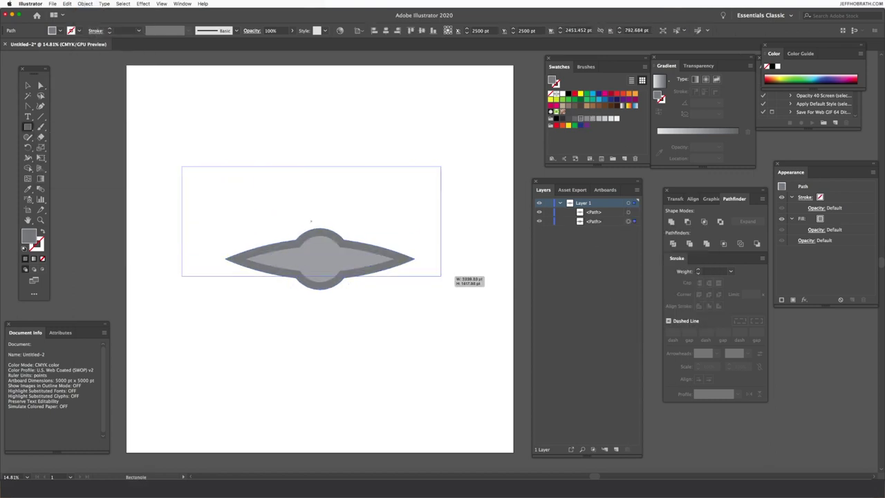
key("ctrl+shift+bracketleft")
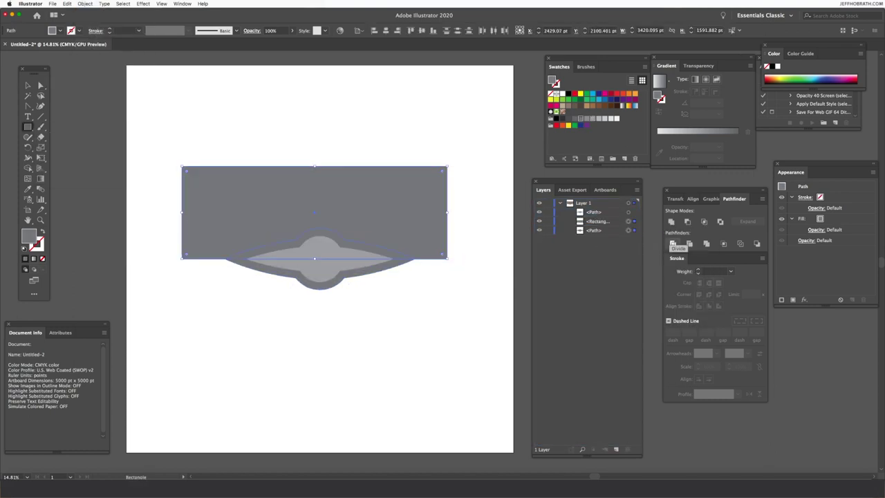
key("a")
key("ctrl+shift+a")
key("ctrl+shift+g")
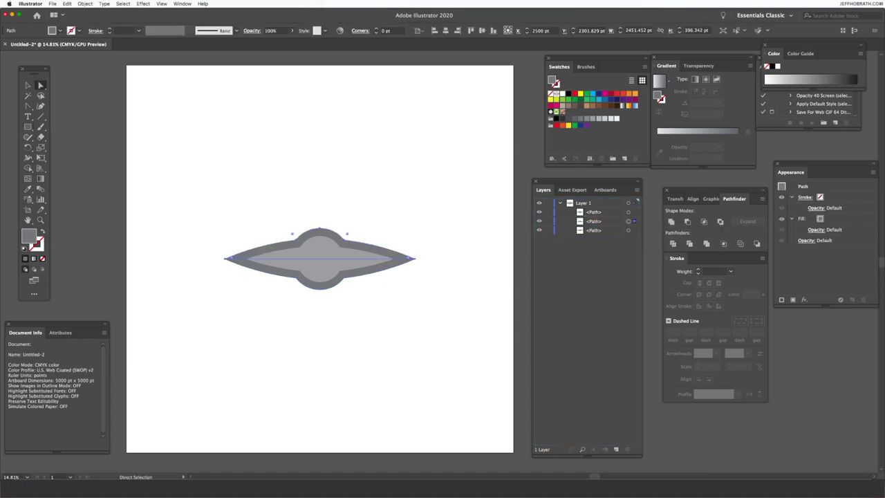
left_click(628, 202)
left_click(85, 4)
left_click(87, 34)
Group the stud, shrink it and rotate it about 45°
key("v")
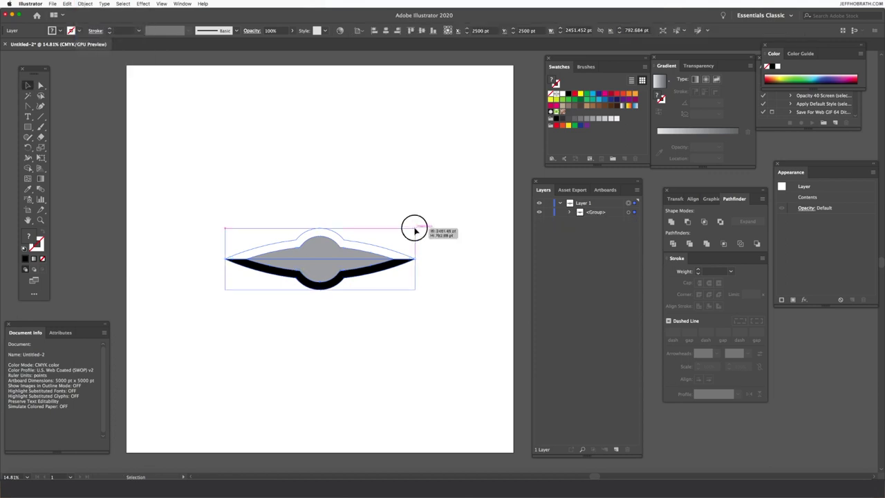
left_click_drag(411, 226, 348, 251)
key("ctrl+equal")
left_click_drag(388, 228, 348, 184)
Add a reflected copy of the stud and scale the pair to a 356.879 pt tile
mouse_move(309, 258)
left_mouse_down()
mouse_move(309, 154)
mouse_move(197, 155)
left_mouse_up()
left_click(85, 4)
left_click(180, 56)
left_click(701, 296)
key("z")
left_click_drag(282, 191, 229, 252)
key("v")
left_click_drag(239, 201, 336, 310)
left_click_drag(292, 221, 291, 238)
left_click(85, 4)
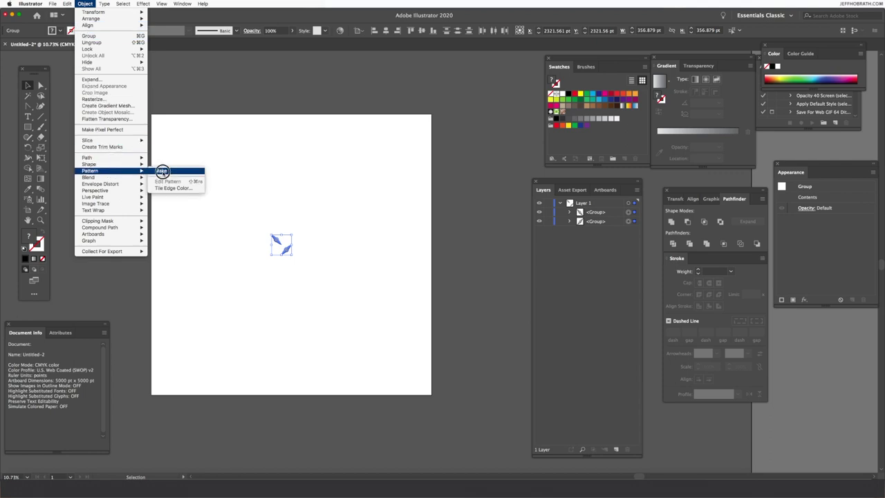
Save the stud pair as a pattern swatch and delete the original art
left_click(162, 170)
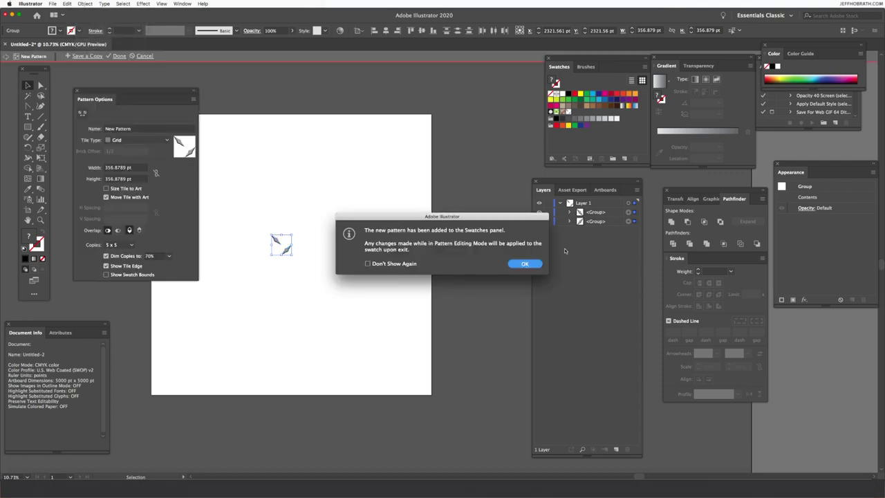
left_click(525, 264)
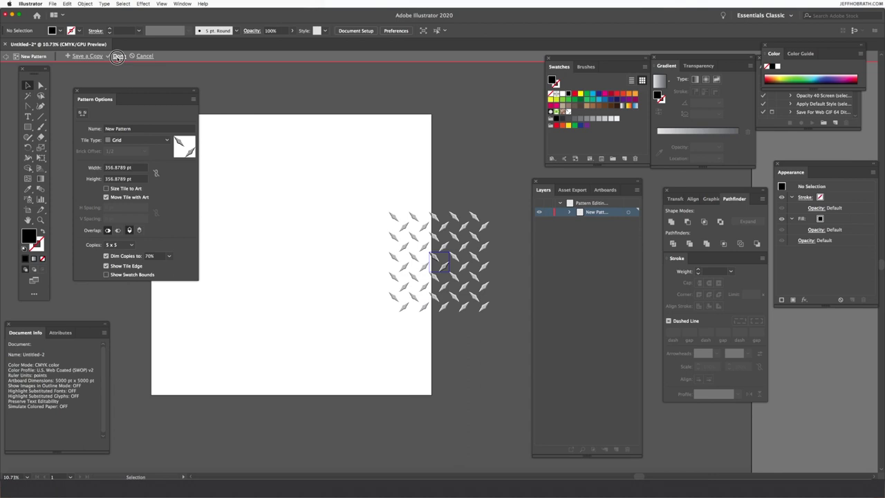
left_click(117, 56)
key("Delete")
Draw a 5000 pt square over the artboard and fill it with the diamond-plate pattern
key("m")
left_click_drag(152, 115, 430, 394)
left_click_drag(615, 449, 615, 449)
left_click(568, 112)
Give the backing square copy a -90° dark-grey-to-black gradient
key("z")
left_click_drag(345, 256, 365, 253)
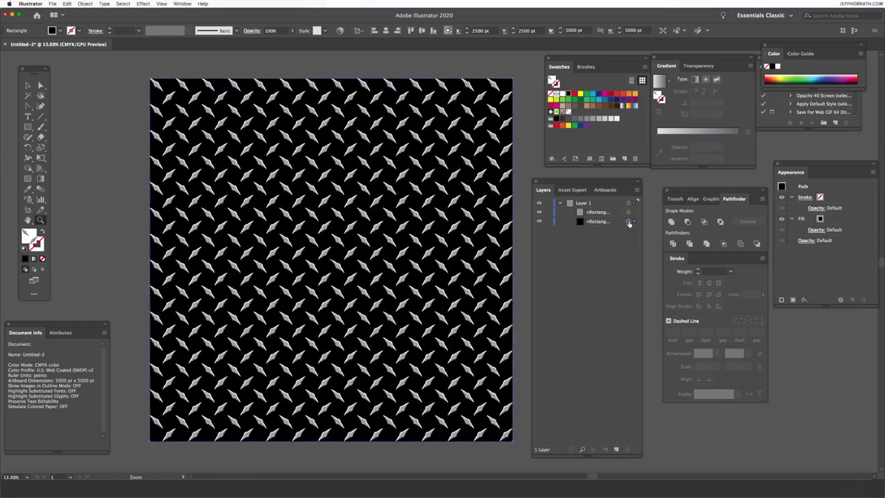
left_click(622, 110)
left_click(719, 114)
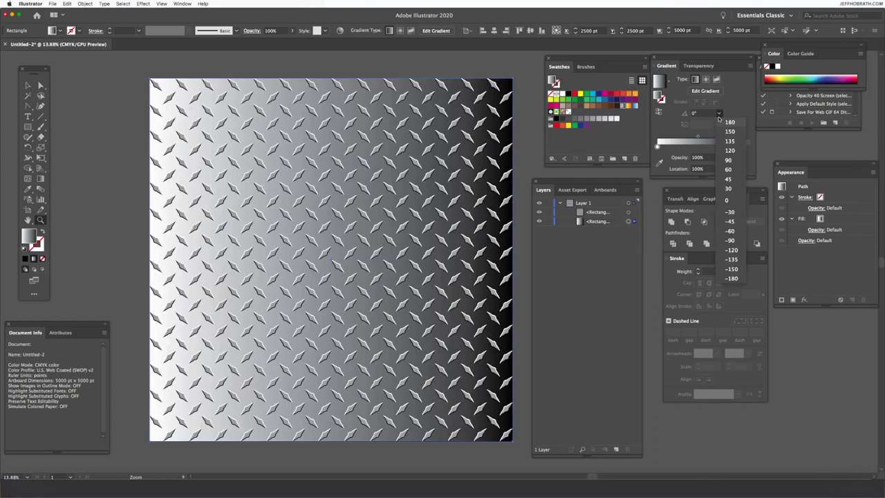
left_click(737, 239)
double_click(657, 147)
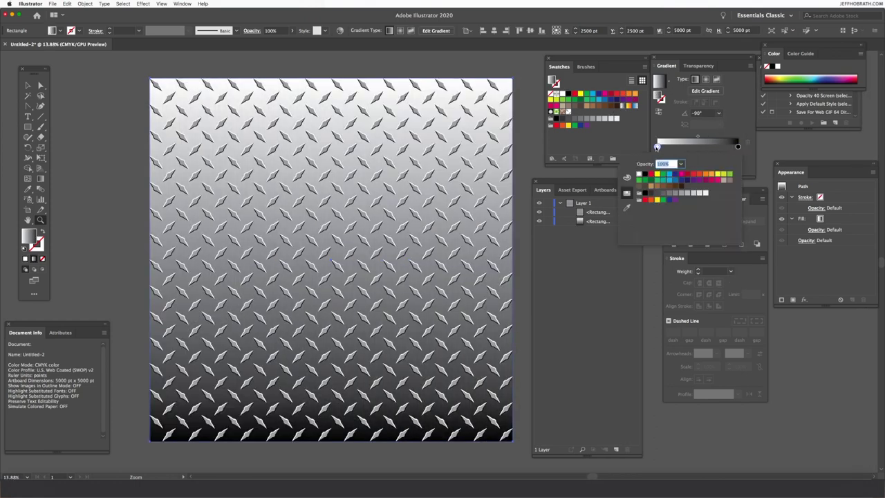
left_click(656, 198)
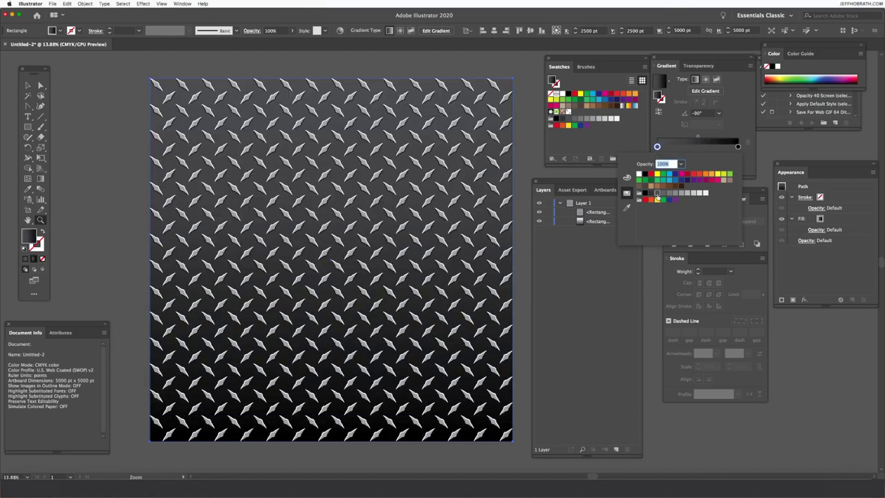
left_click(652, 194)
Select the pattern-filled square and start Object > Expand
left_click(630, 216)
left_click(85, 4)
left_click(94, 82)
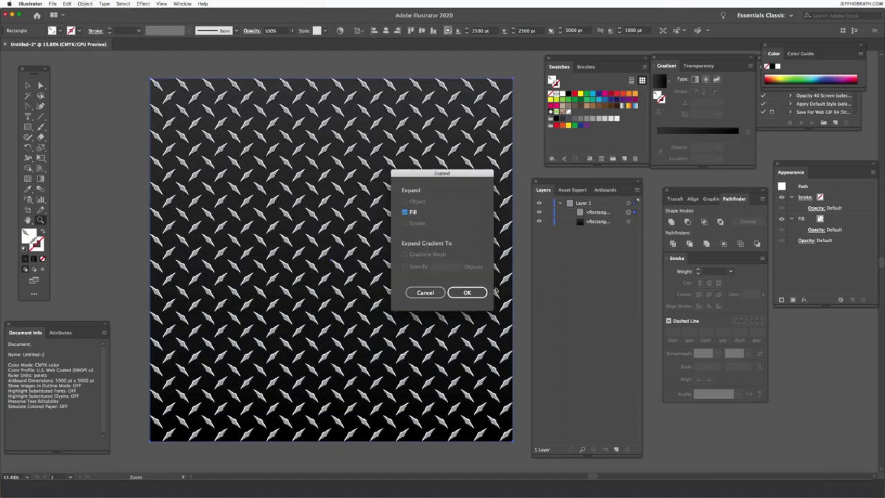
Expand the pattern into shapes and select all black stud pieces by fill colour
left_click(468, 293)
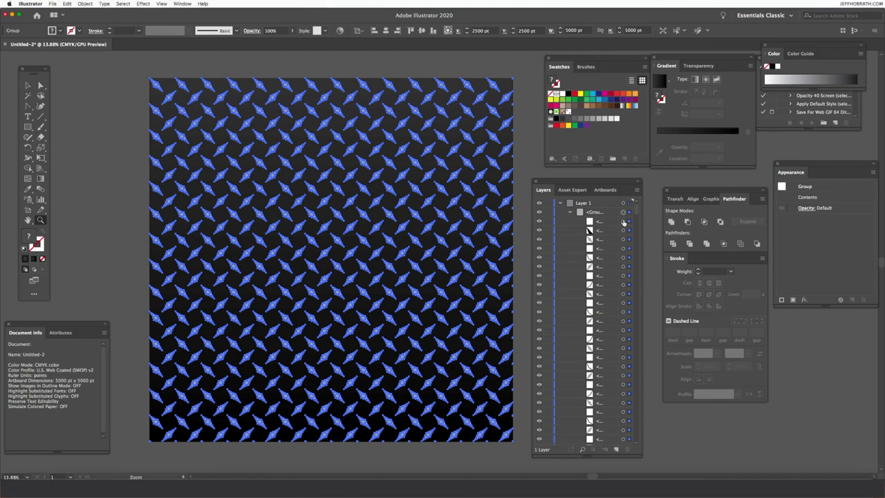
left_click(123, 3)
left_click(221, 88)
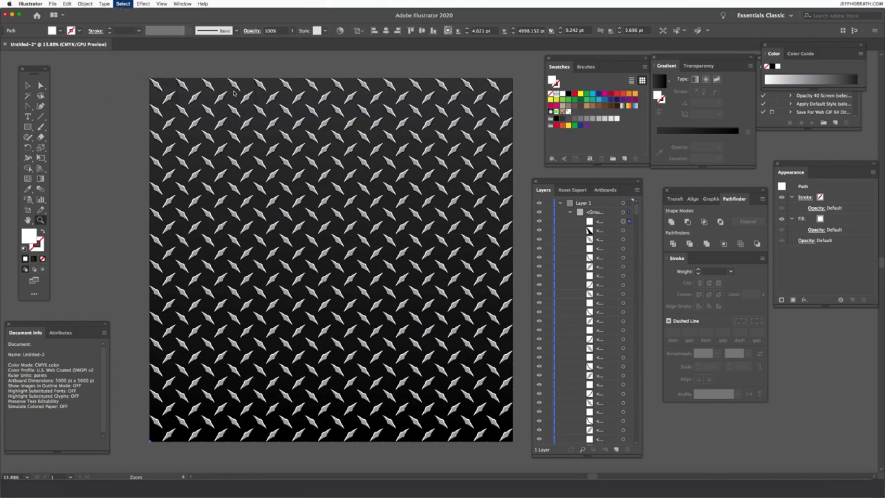
left_click(623, 229)
left_click(123, 4)
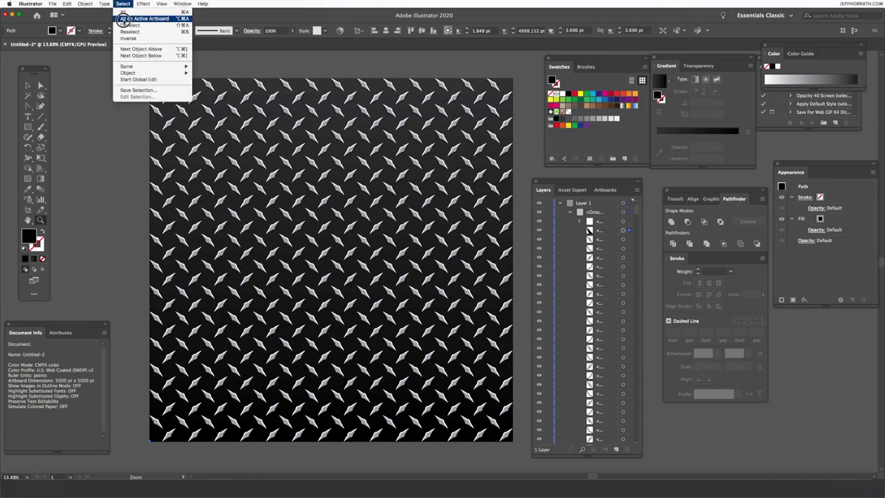
left_click(236, 88)
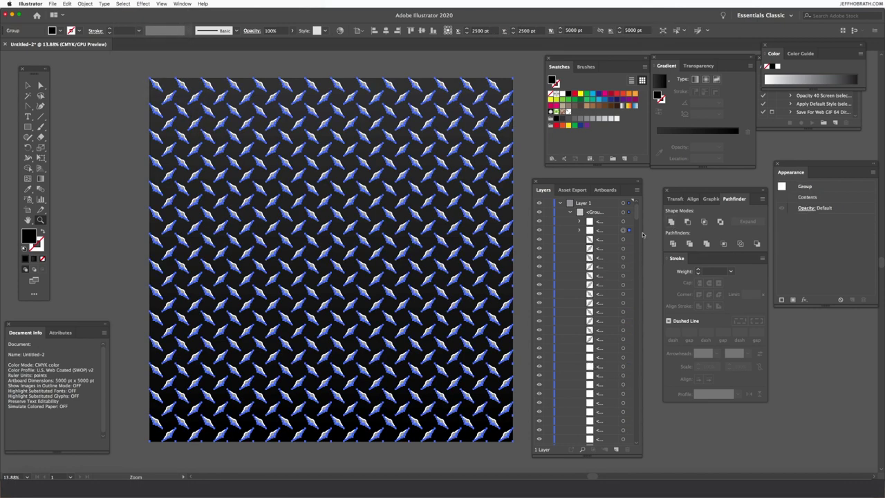
Combine the same-fill grey pieces and the white highlight pieces into compound paths
left_click(623, 238)
left_click(123, 3)
left_click(237, 87)
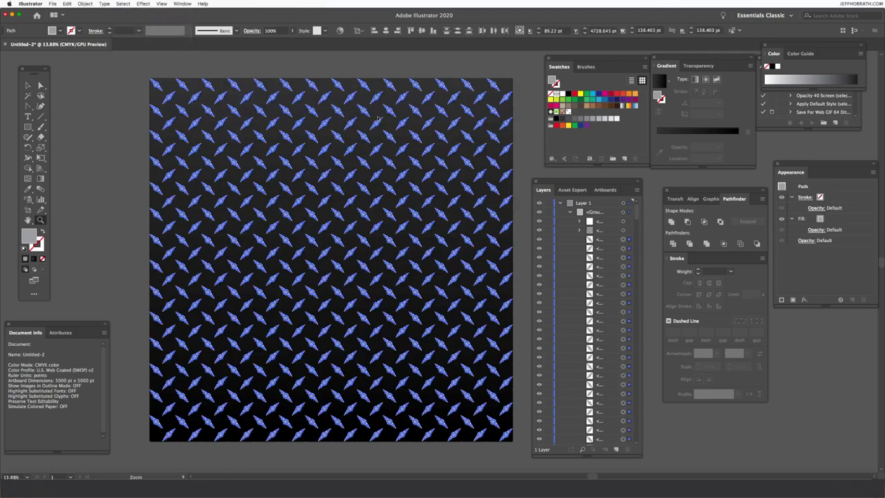
left_click(85, 4)
left_click(160, 228)
left_click(628, 221)
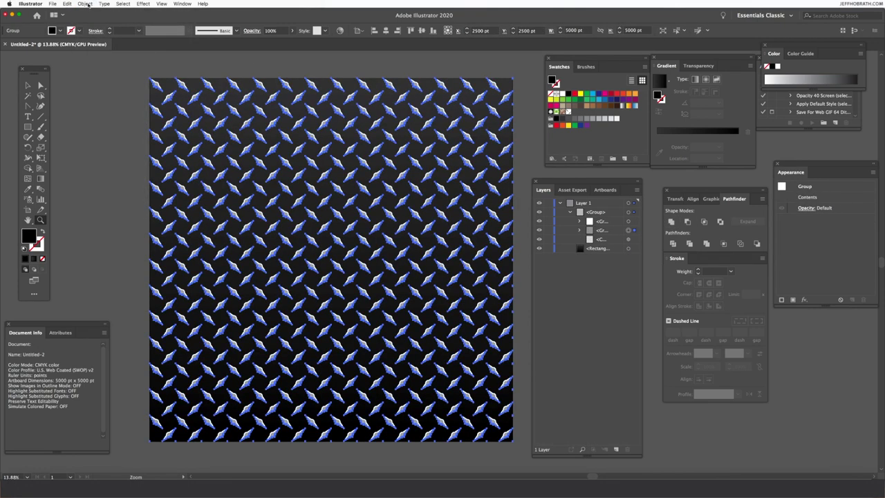
left_click(85, 3)
left_click(161, 227)
Hide edges and apply a gradient fill to the tread pattern
left_click(161, 3)
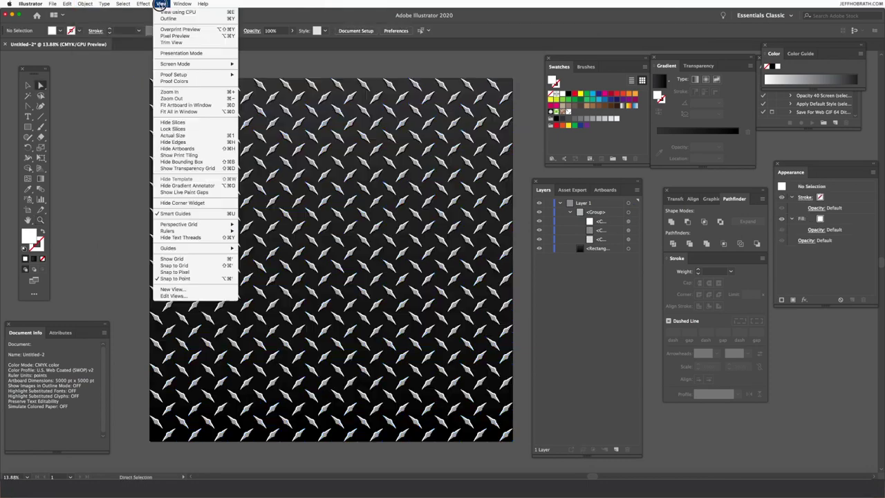
left_click(181, 144)
key("a")
left_click(623, 106)
left_click(719, 113)
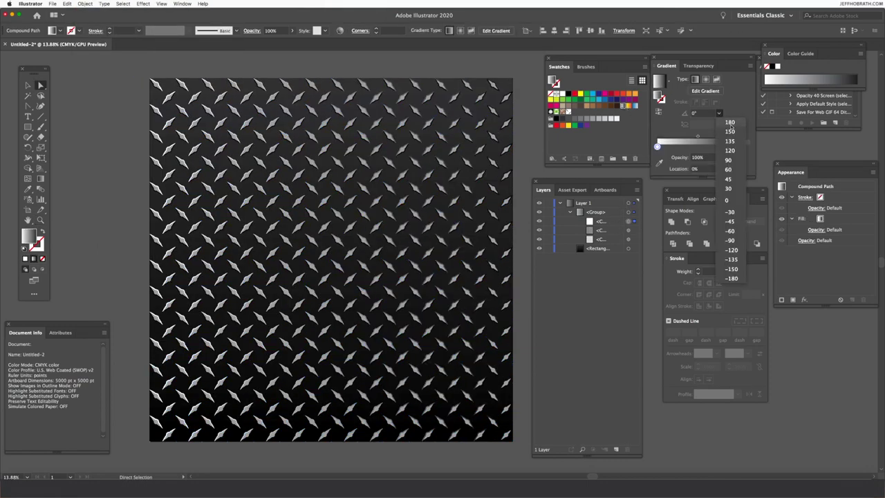
Make the right gradient stop grey and add a new stop to the gradient
key("Escape")
double_click(738, 146)
key("Escape")
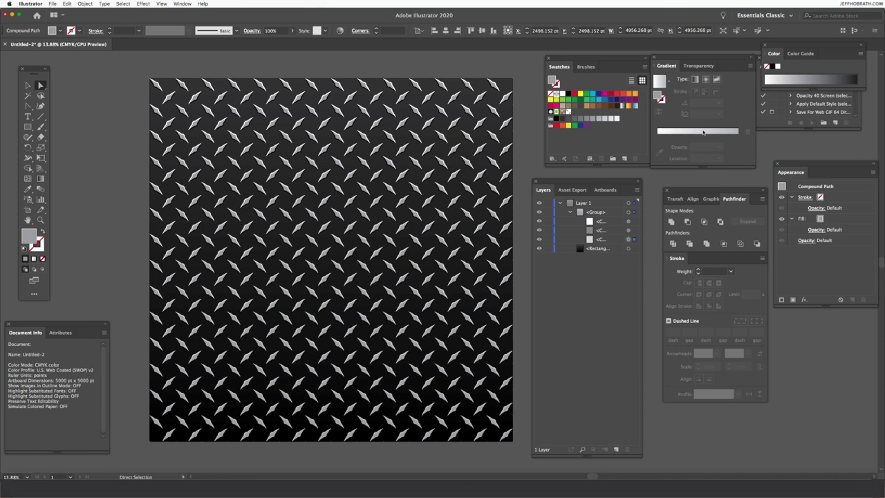
double_click(738, 147)
left_click(662, 194)
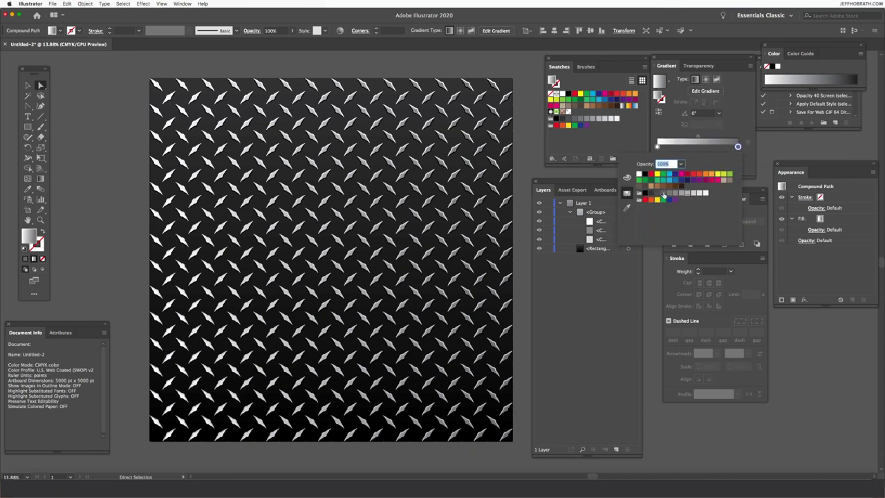
key("Escape")
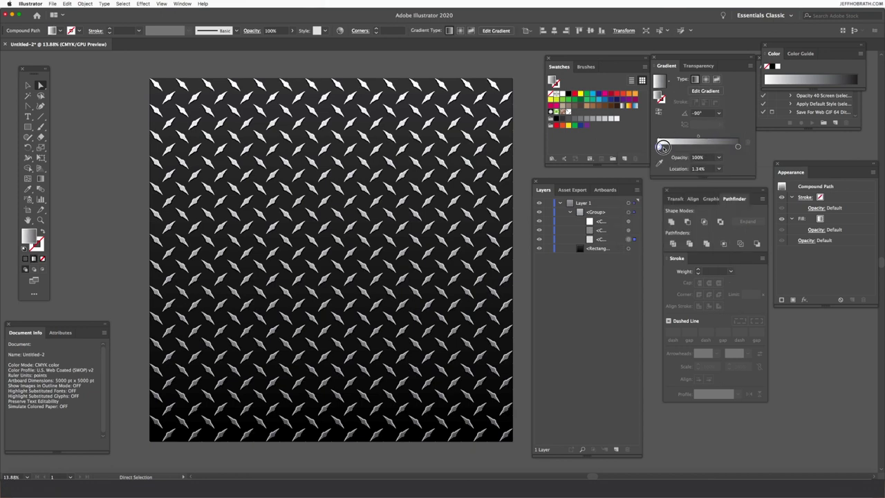
left_click(693, 147)
mouse_move(693, 147)
left_mouse_down()
mouse_move(656, 146)
mouse_move(687, 146)
left_mouse_up()
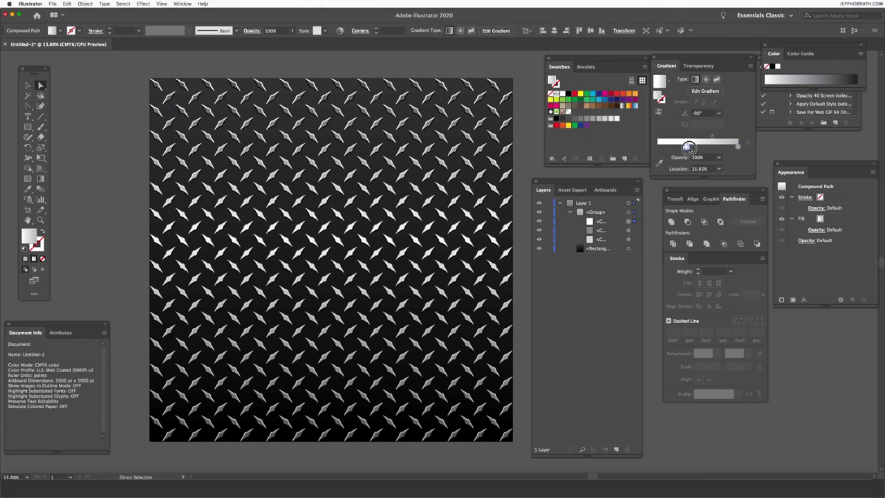
Set the tread gradient angle to -120°
left_click(657, 146)
left_click(718, 112)
left_click(732, 241)
left_click(718, 113)
left_click(735, 250)
Colour the right stop darker grey and the middle stop light grey
double_click(692, 147)
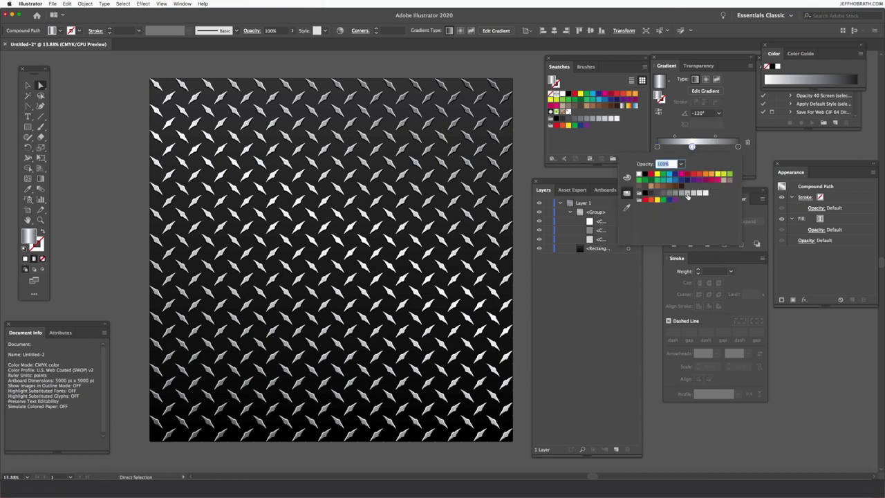
left_click(688, 193)
double_click(737, 147)
left_click(676, 196)
left_click(678, 197)
double_click(692, 147)
left_click(694, 193)
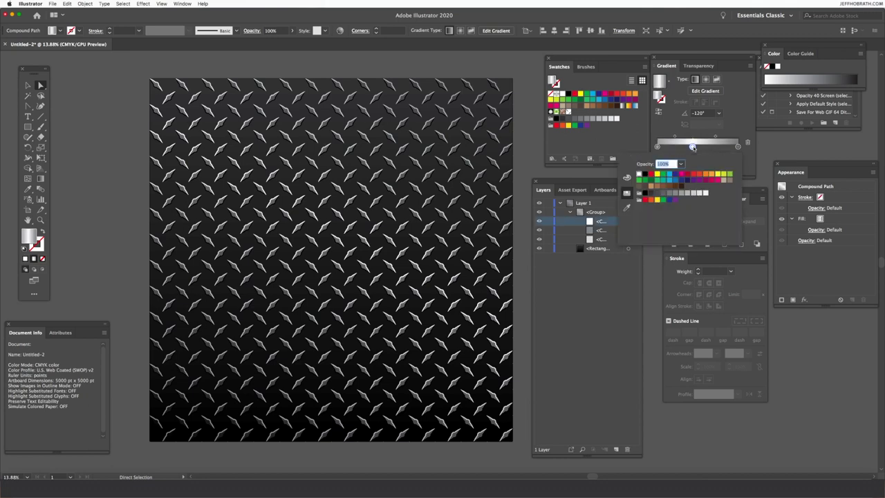
left_click(687, 195)
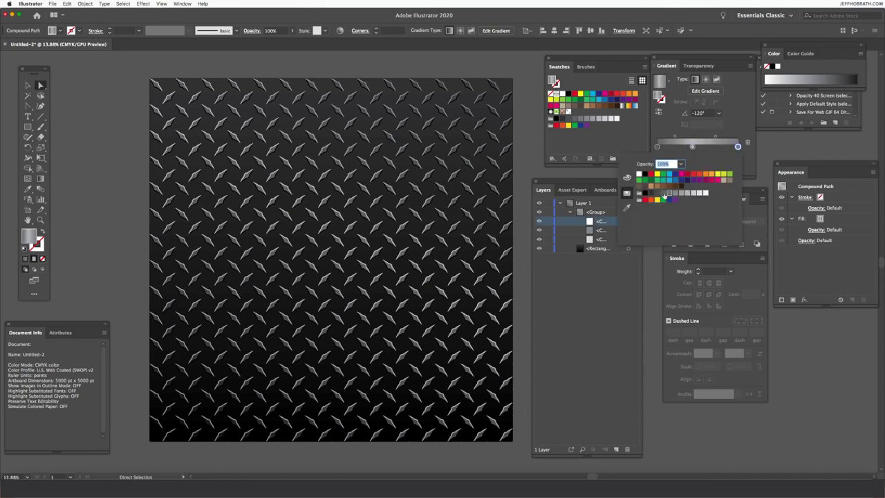
left_click_drag(27, 127, 69, 147)
Draw a large orange-to-red gradient circle from the centre and place an offset copy up-left
left_click_drag(331, 242, 517, 429)
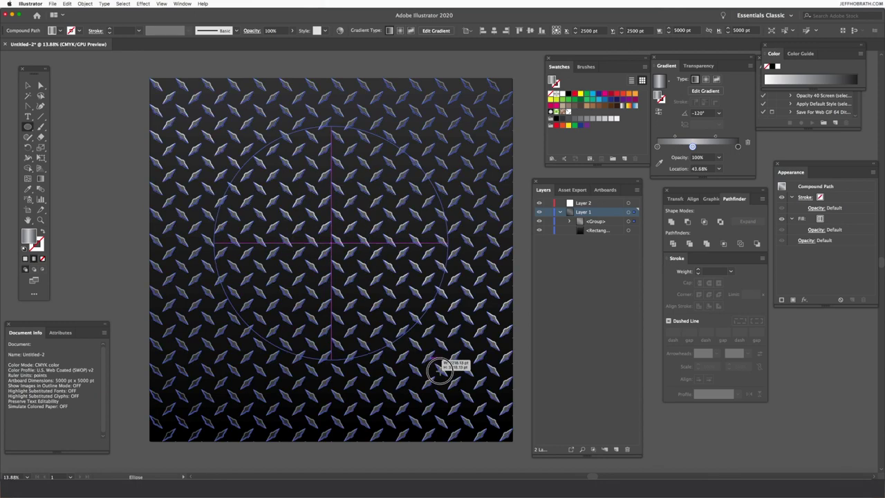
double_click(657, 146)
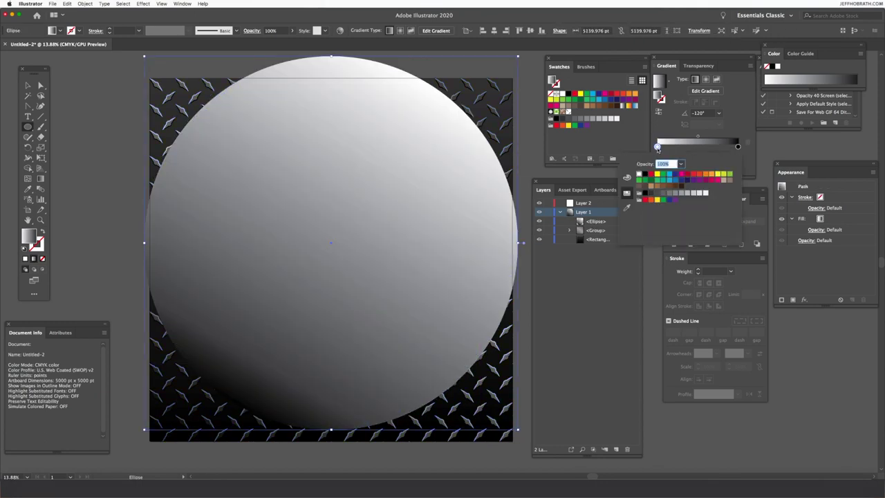
left_click(705, 176)
double_click(738, 148)
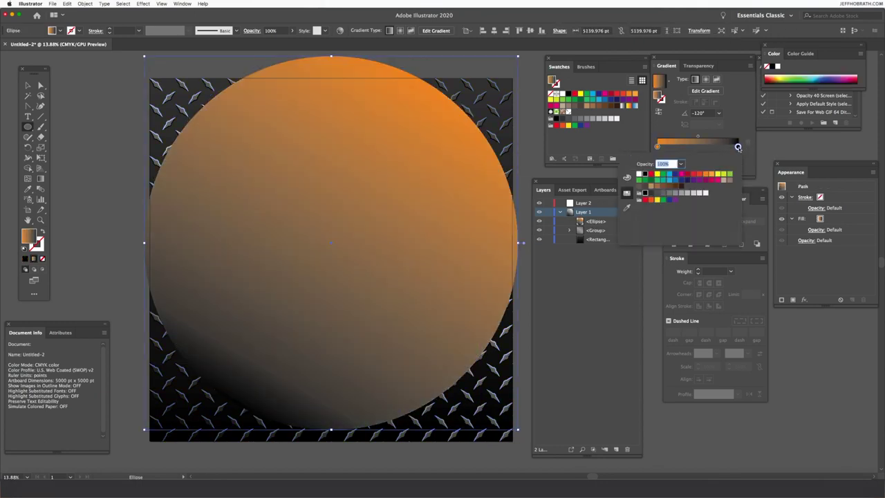
left_click(701, 177)
key("v")
mouse_move(368, 254)
left_mouse_down()
mouse_move(283, 255)
mouse_move(296, 223)
mouse_move(307, 219)
left_mouse_up()
Cut a crescent with Minus Front, add a rotated duplicate and unite them
left_click(687, 221)
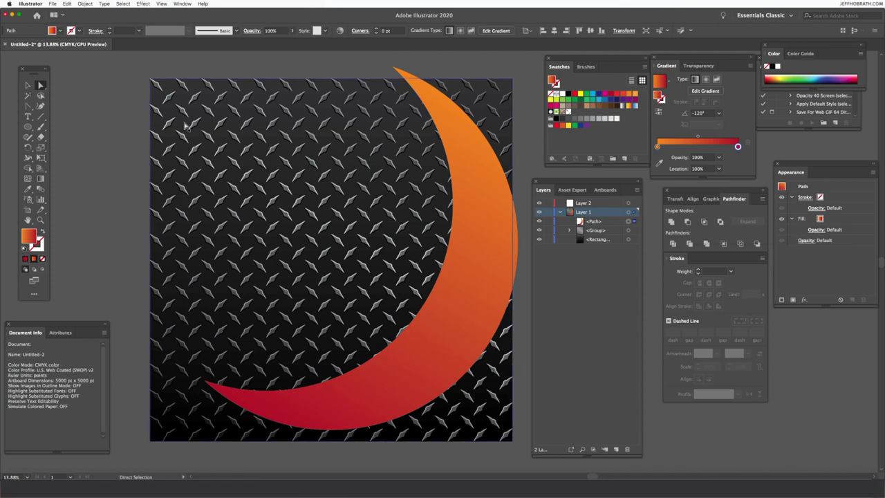
mouse_move(487, 282)
left_mouse_down()
mouse_move(491, 318)
mouse_move(439, 350)
left_mouse_up()
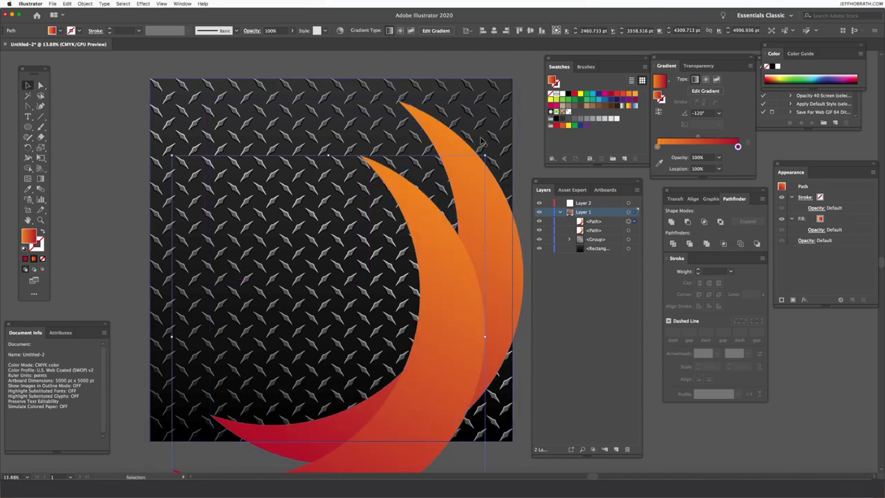
left_click_drag(486, 152, 429, 382)
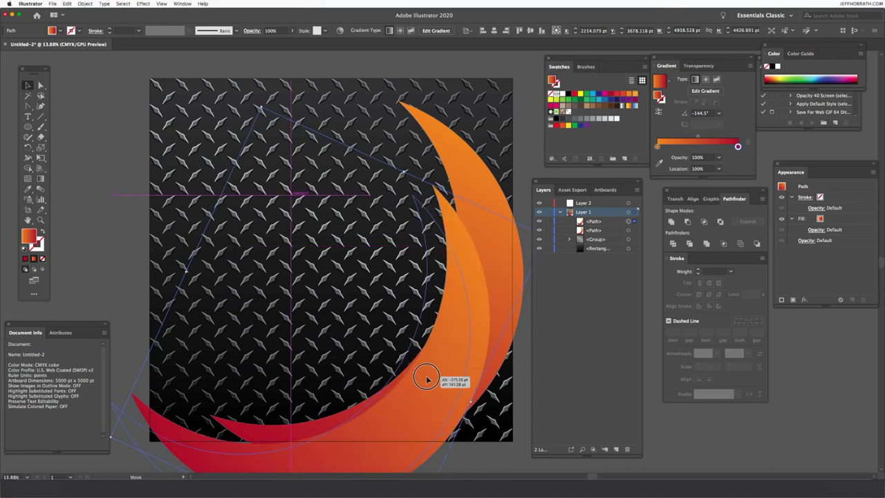
mouse_move(451, 366)
left_mouse_down()
mouse_move(438, 366)
mouse_move(450, 366)
left_mouse_up()
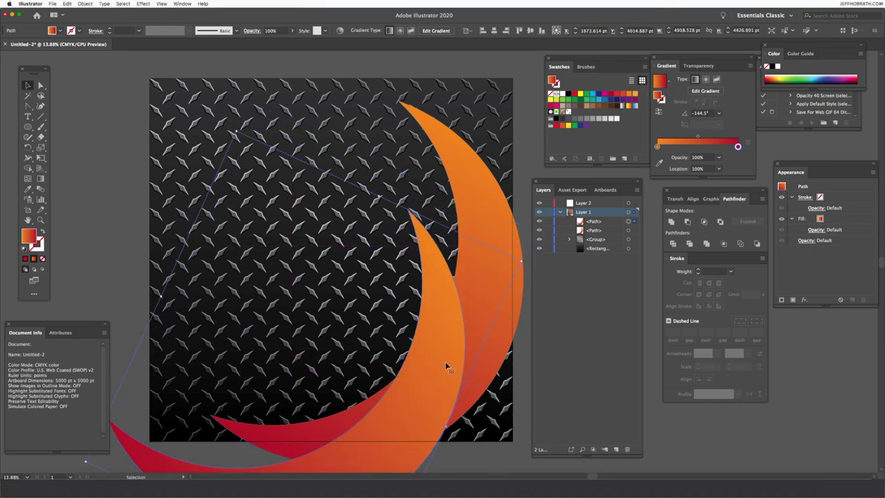
left_click(670, 221)
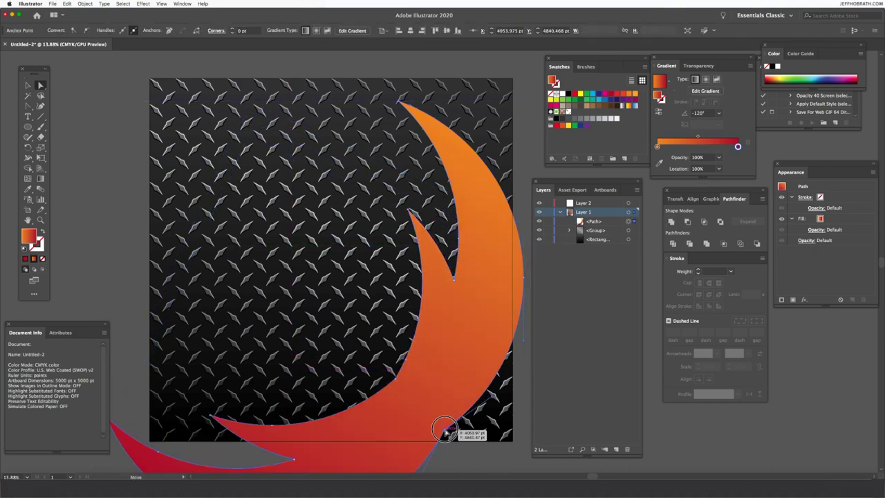
Delete inner anchors, pull a sharper flame tip and tilt the flame slightly
key("minus")
left_click(394, 372)
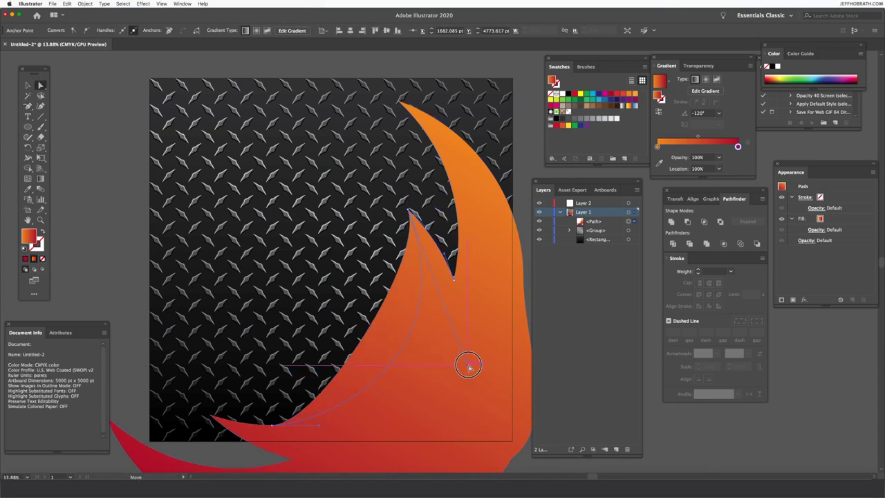
left_click_drag(468, 366, 448, 382)
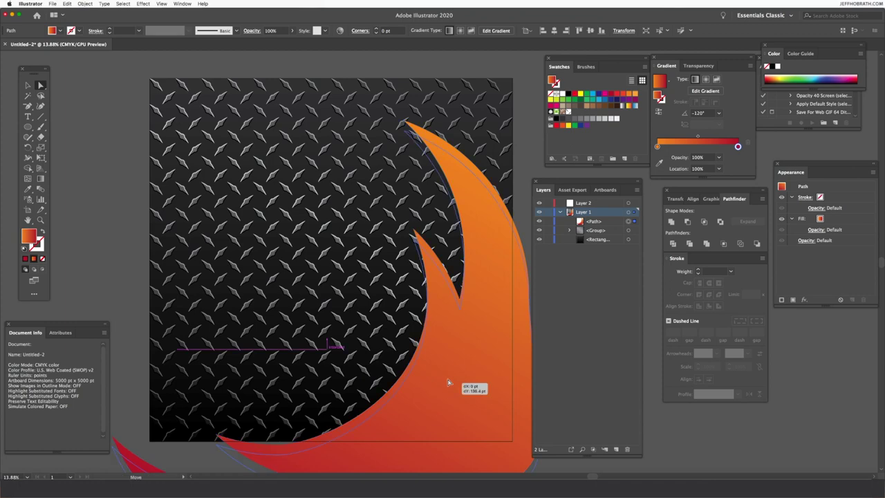
left_click_drag(312, 131, 307, 103)
Duplicate the flame path and offset the copy down and right as a shadow
left_click(609, 222)
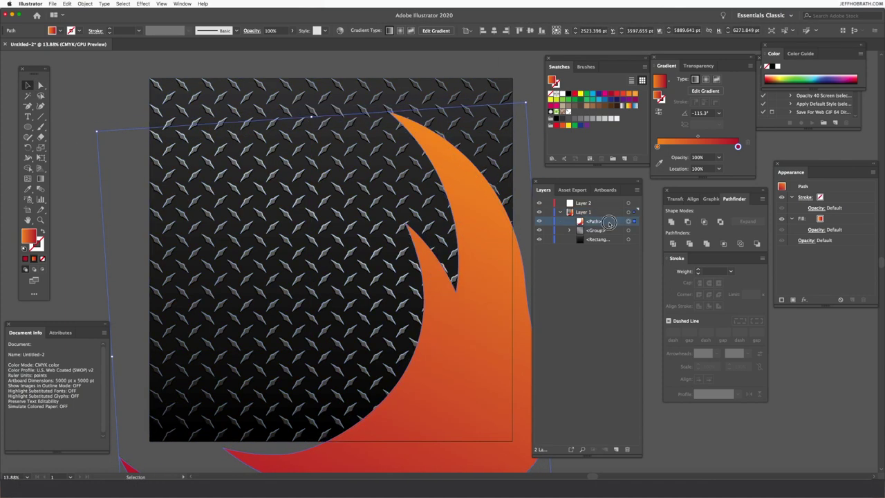
left_click_drag(609, 221, 616, 448)
key("shift+Down")
key("shift+Down")
key("shift+Down")
key("shift+Down")
key("shift+Down")
key("shift+Left")
key("shift+Left")
key("shift+Down")
key("shift+Down")
key("shift+Down")
key("shift+Down")
key("shift+Down")
key("shift+Down")
key("shift+Down")
key("shift+Down")
key("shift+Right")
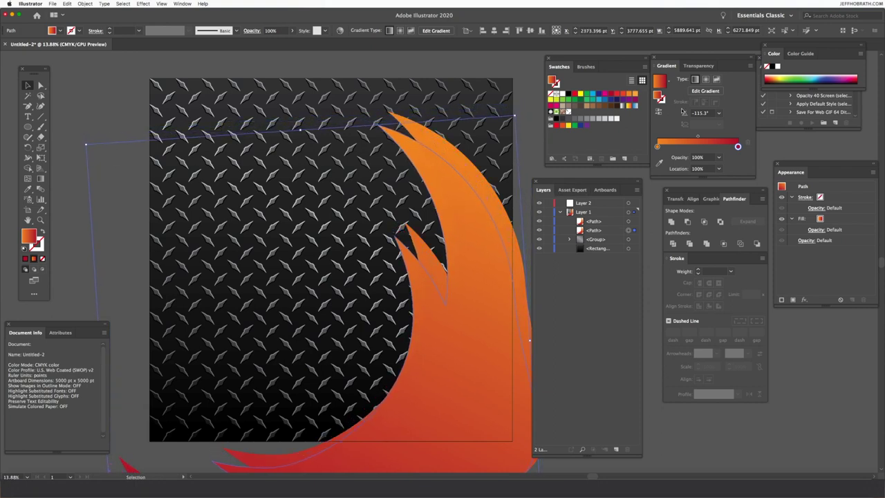
Fill the shadow copy black, lower its opacity, and change its stacking order
left_click(569, 94)
left_click(292, 30)
left_click_drag(290, 42, 274, 43)
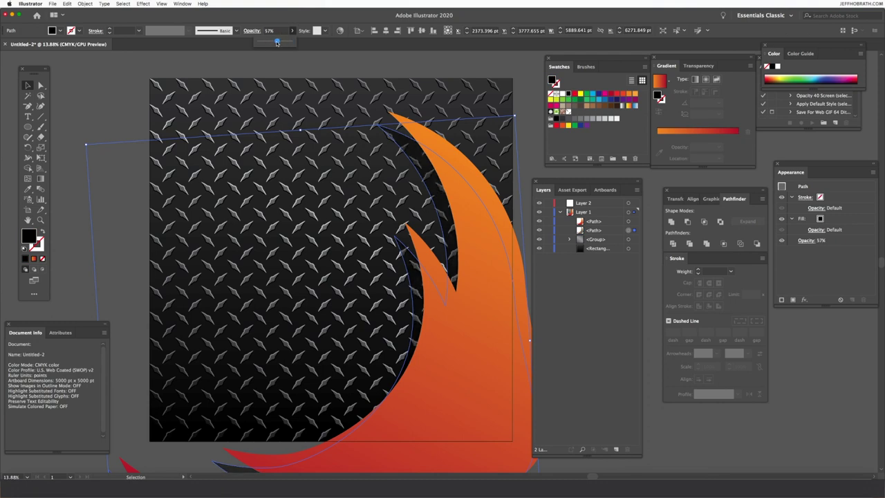
left_click(85, 4)
left_click(166, 47)
Group the three flame paths into one flame
key("a")
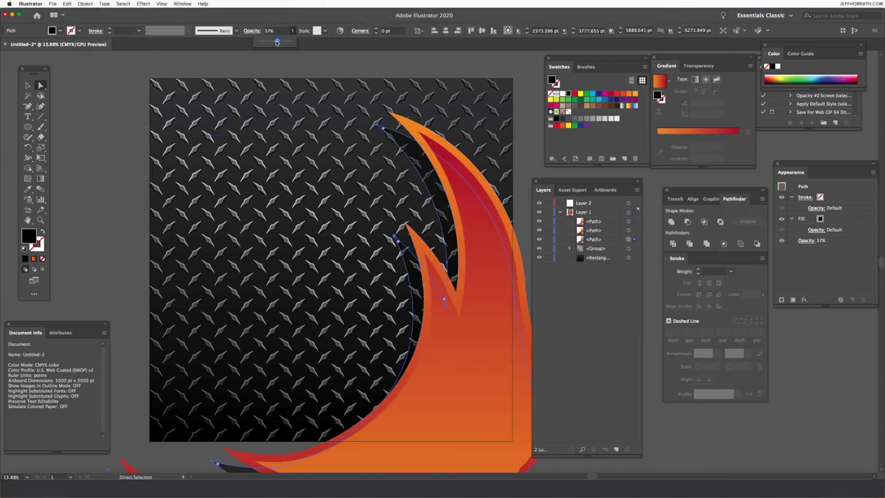
left_click(593, 221)
left_click(604, 239, "shift")
left_click(85, 3)
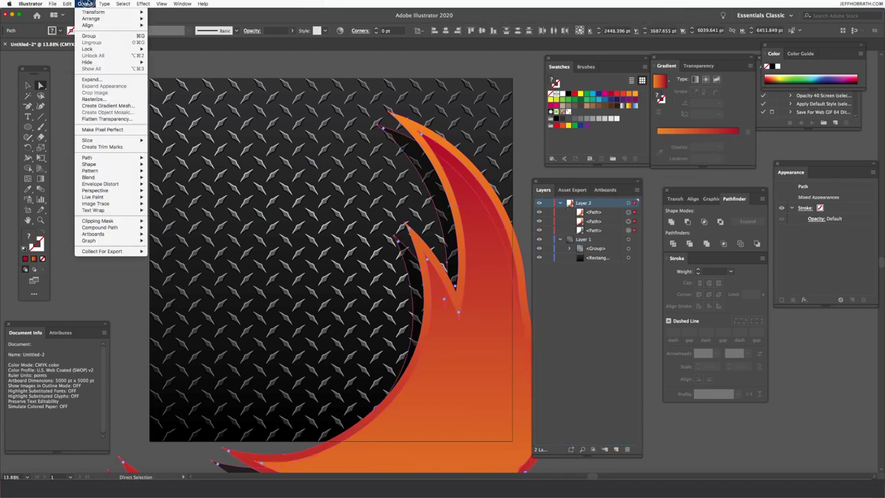
left_click(104, 36)
Copy the flame group to the left side and move a rectangle above the flames
key("z")
left_click_drag(346, 258, 297, 278)
key("v")
left_click_drag(452, 362, 197, 353)
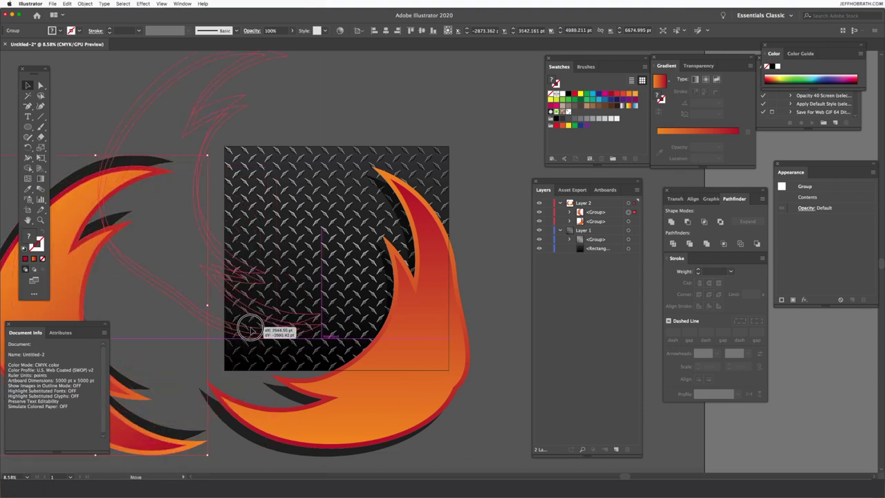
left_click_drag(197, 353, 263, 336)
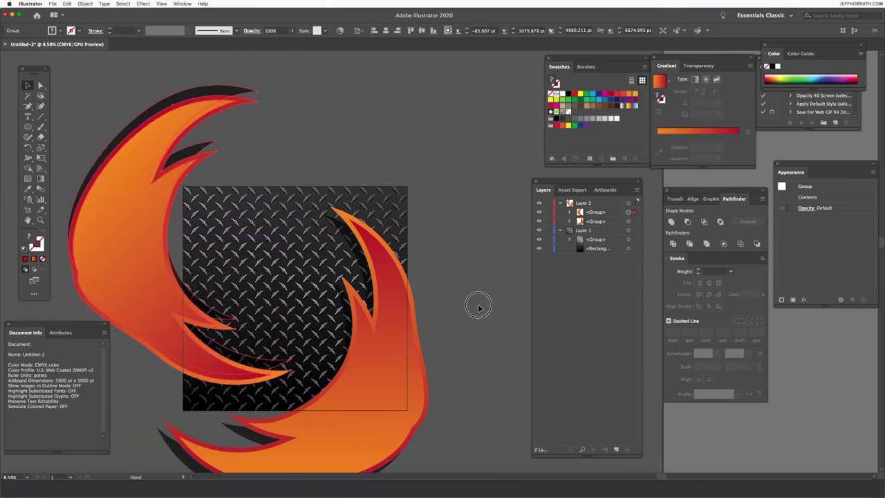
left_click_drag(635, 248, 634, 203)
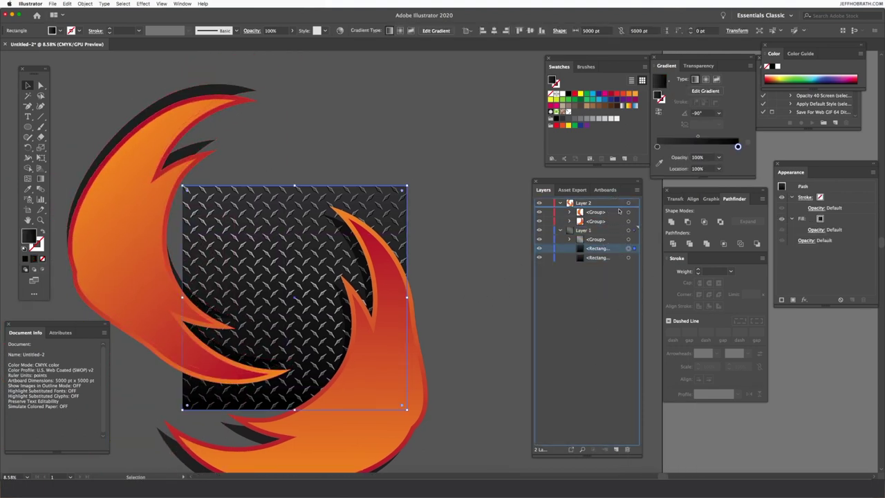
Group both flames and clip them to the rectangle with a clipping mask
left_click(85, 4)
left_click(90, 36)
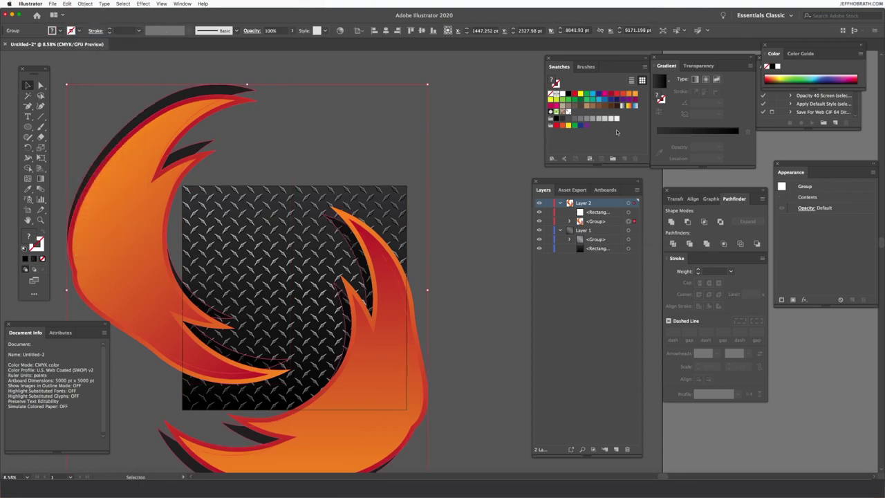
left_click(629, 212, "shift")
left_click(85, 3)
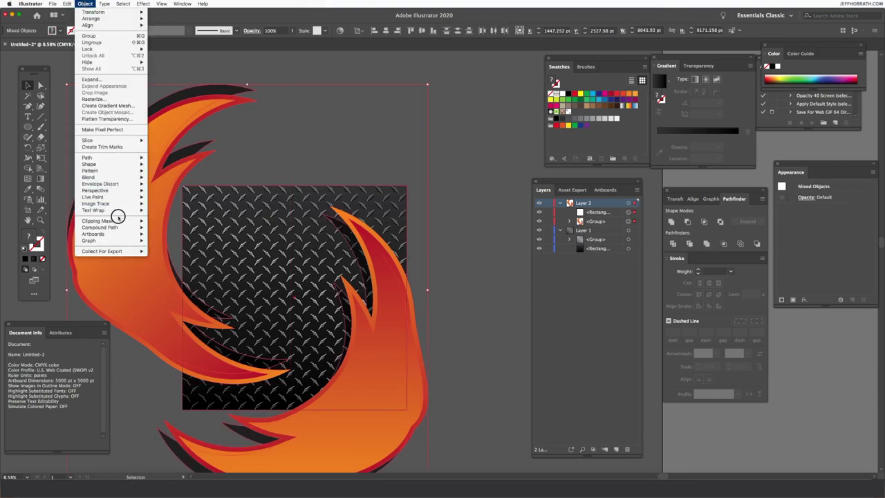
left_click(159, 221)
Shift the flames up and right inside the clip group, then deselect
left_click(580, 230)
left_click(625, 239)
key("a")
mouse_move(181, 200)
left_mouse_down()
mouse_move(231, 159)
mouse_move(204, 274)
mouse_move(202, 214)
left_mouse_up()
key("v")
key("ctrl+shift+a")
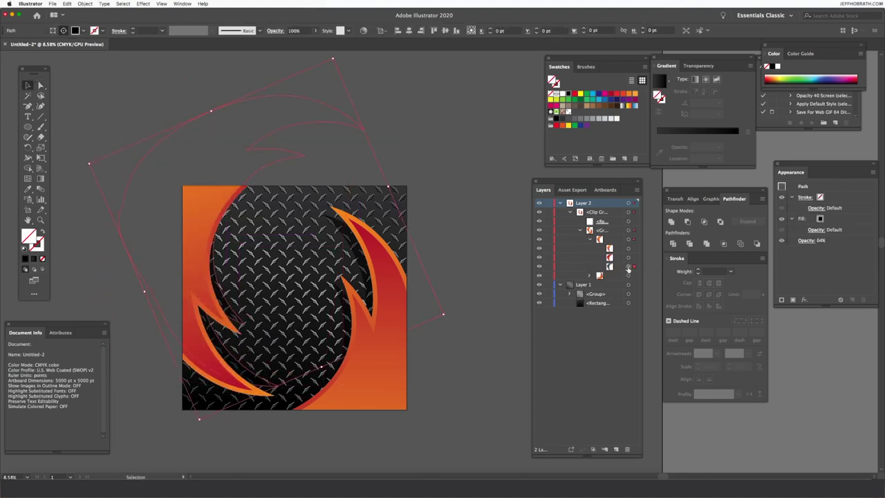
key("z")
left_click(286, 369)
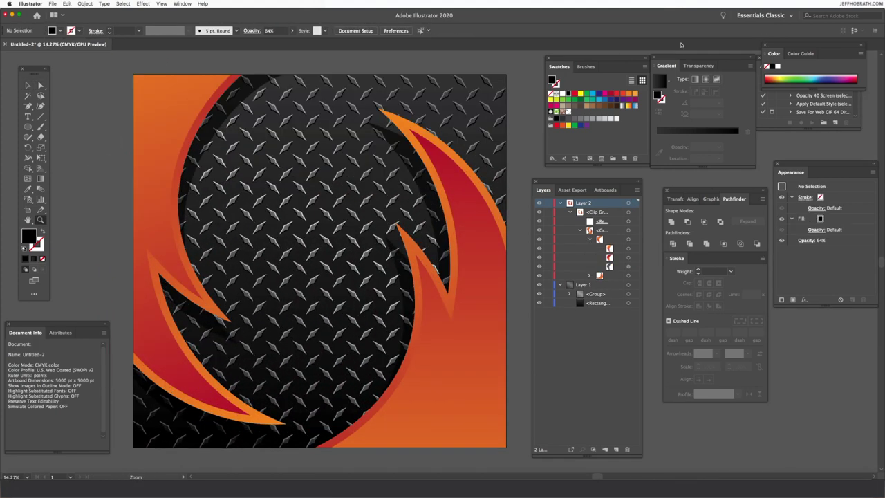